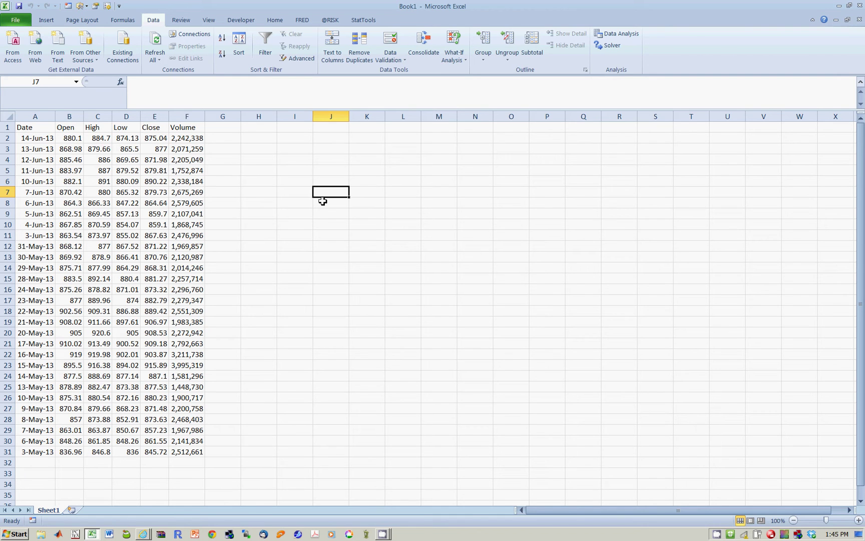
- Select cell H5 on the price sheet
left_click(263, 173)
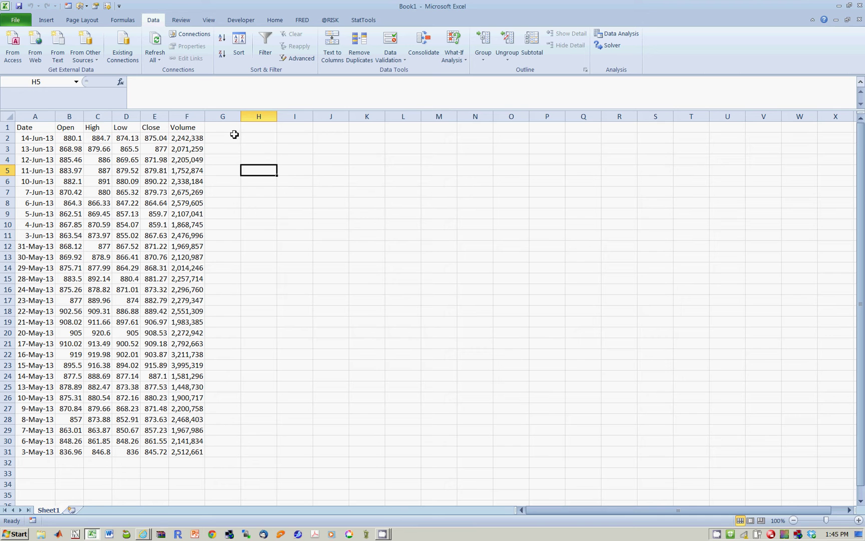
- Start a web query and load finance.google.com in the New Web Query window
left_click(41, 59)
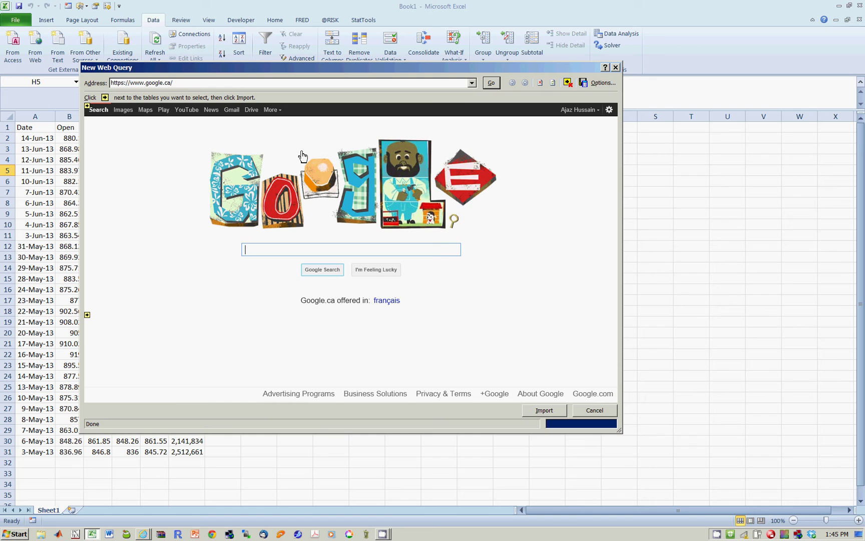
left_click_drag(286, 71, 456, 98)
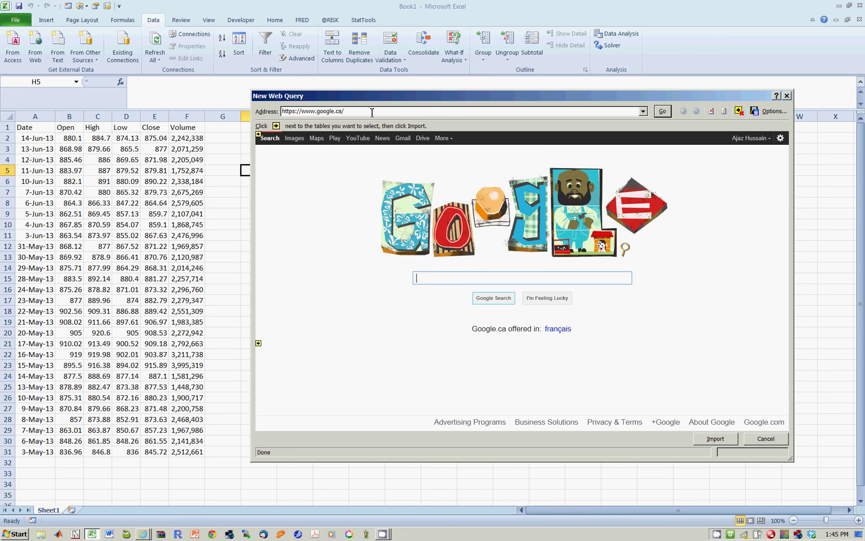
left_click_drag(382, 111, 295, 100)
type("fina")
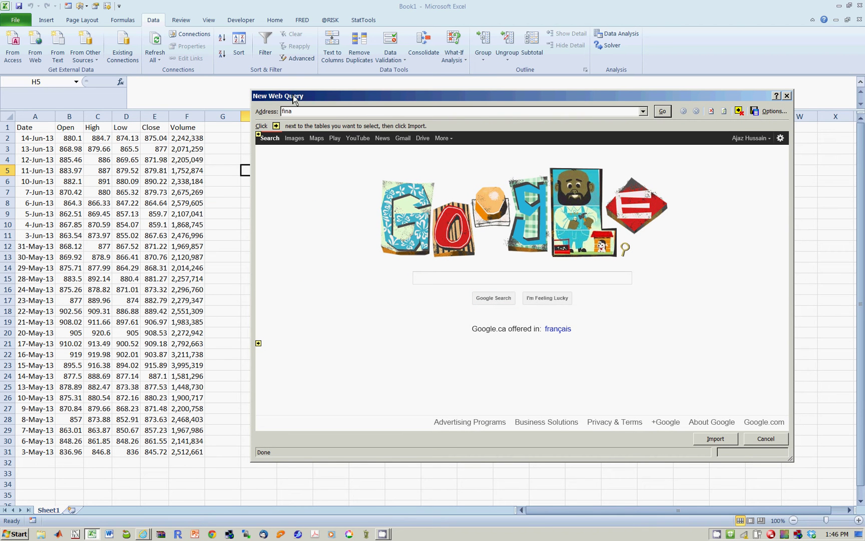
type("nce.google.com")
key("Return")
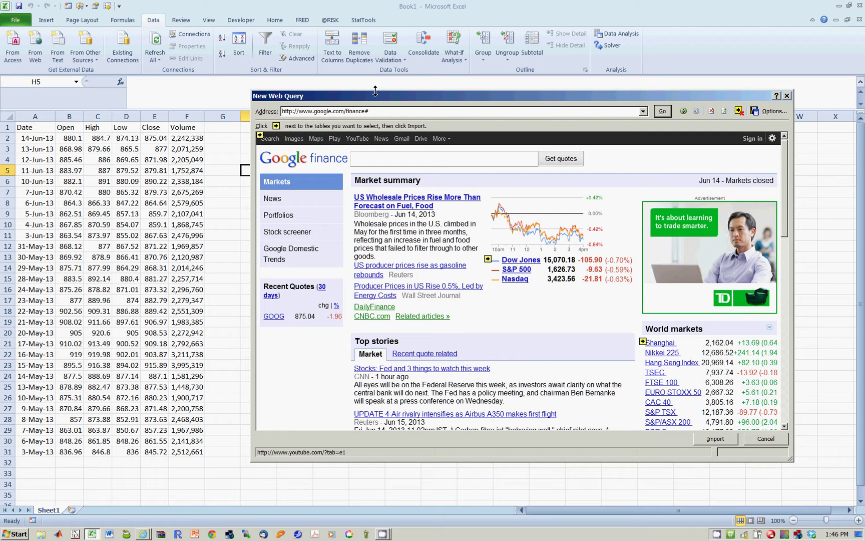
- Close the web query window without importing, then select cell I10
left_click(787, 96)
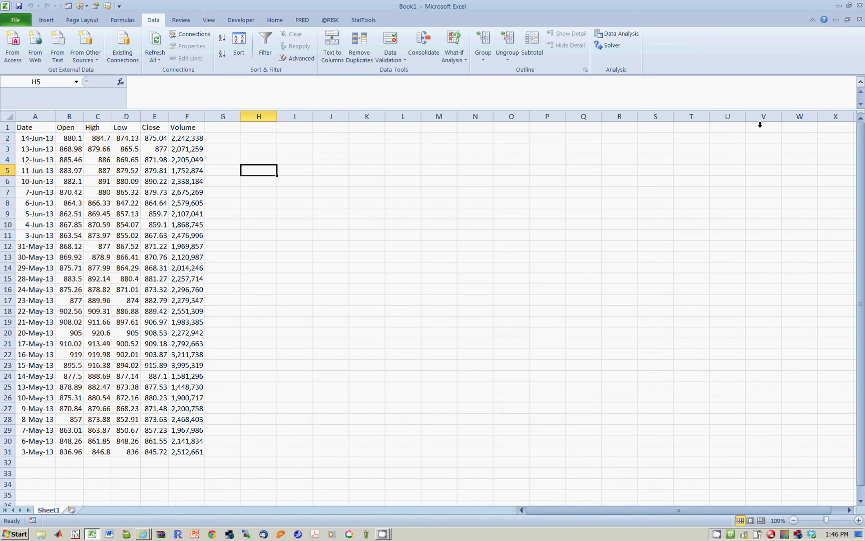
left_click(359, 223)
left_click(292, 228)
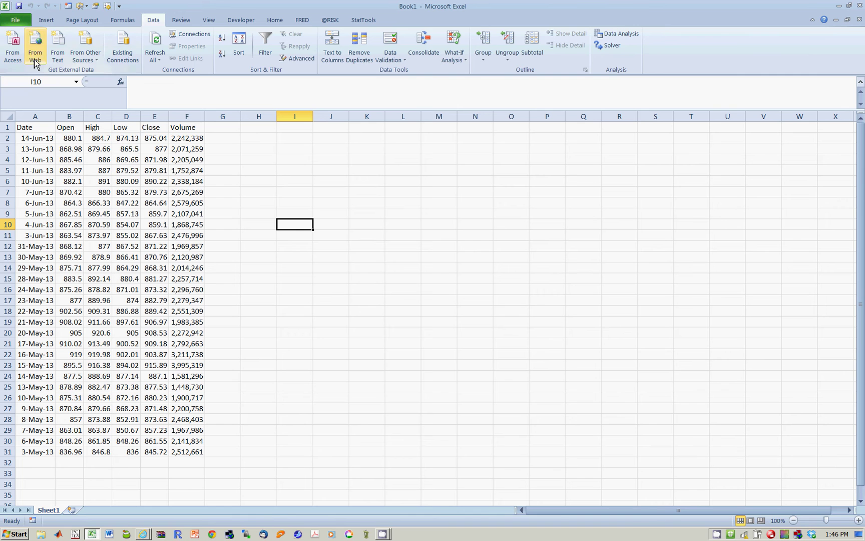
- Enable the Developer tab through the Customize Ribbon settings in Excel Options
left_click(238, 25)
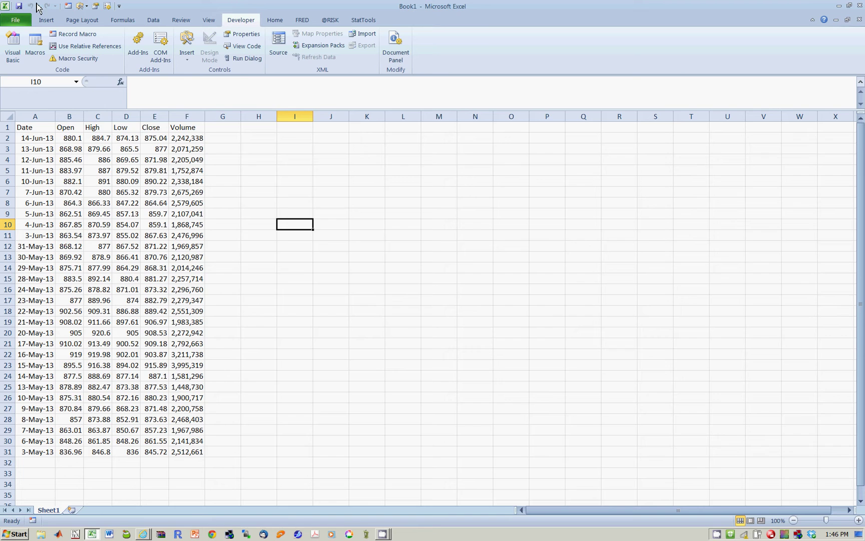
left_click(21, 24)
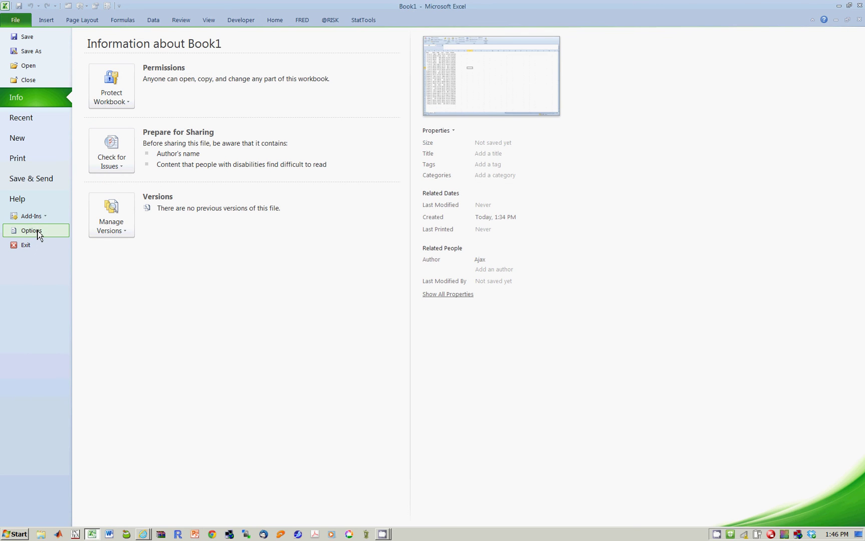
left_click(35, 233)
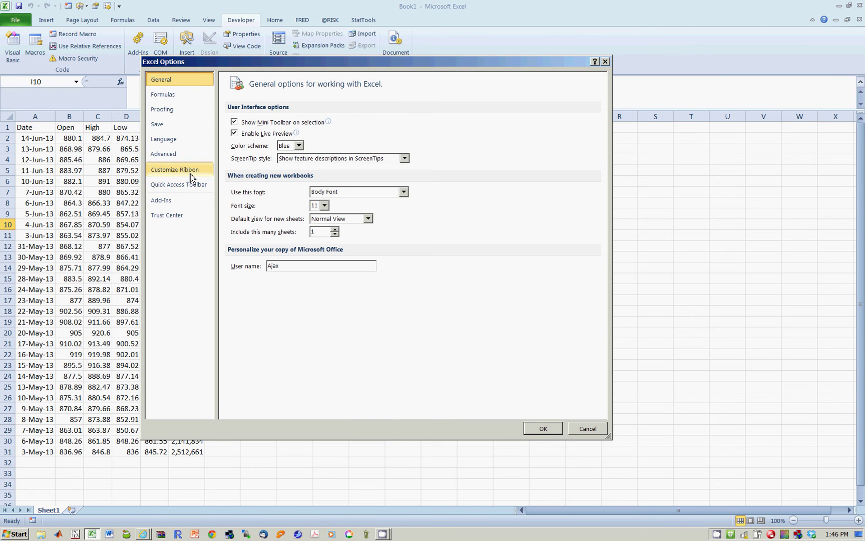
left_click(170, 154)
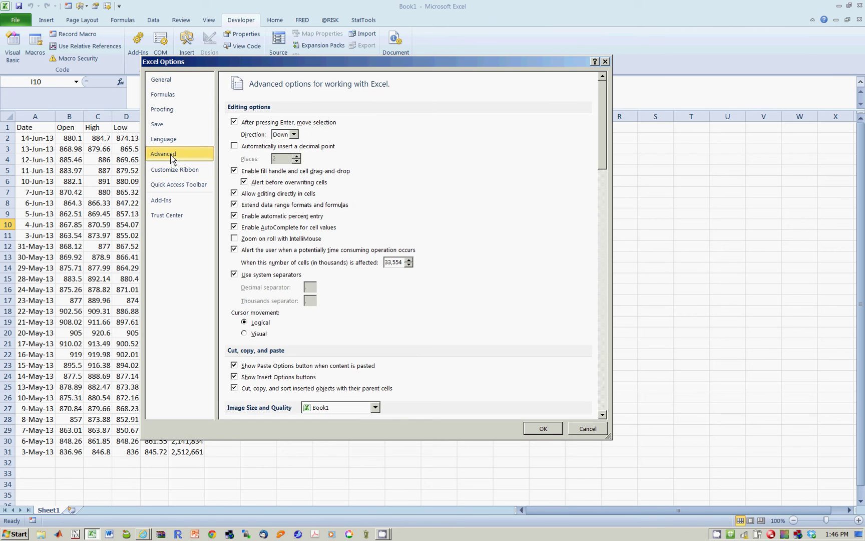
left_click(180, 171)
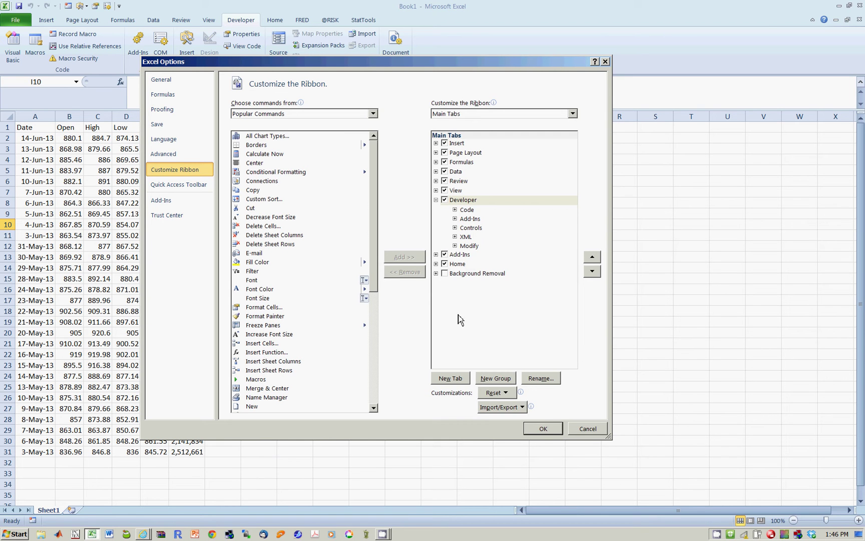
left_click(543, 430)
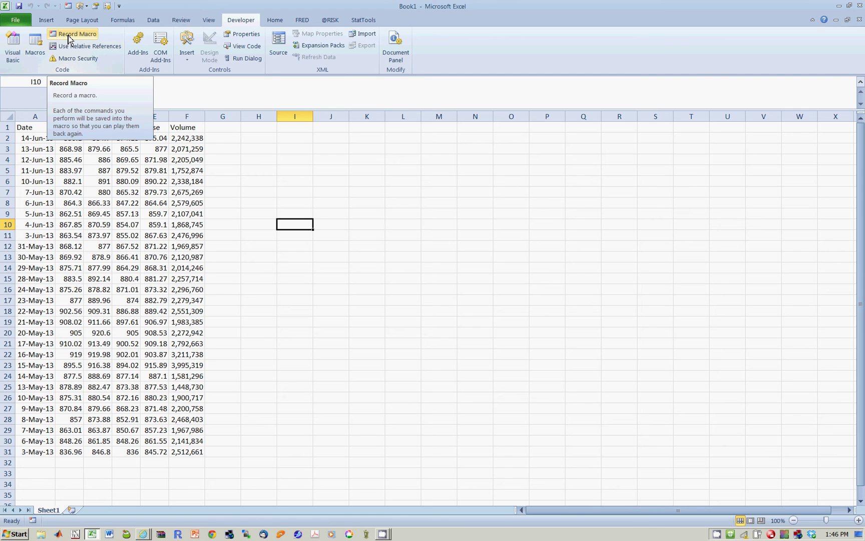
- Start recording a macro named Myfirstmacro, stored in This Workbook
left_click(69, 39)
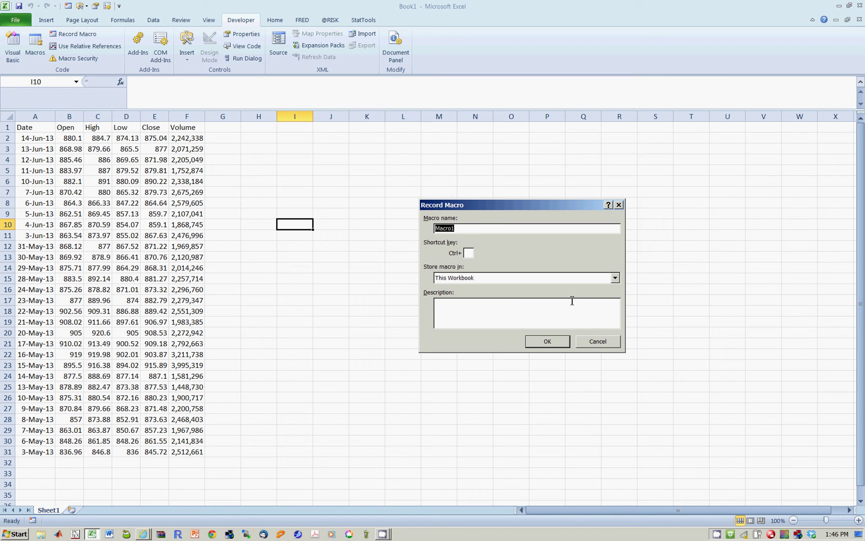
type("M")
left_click(531, 342)
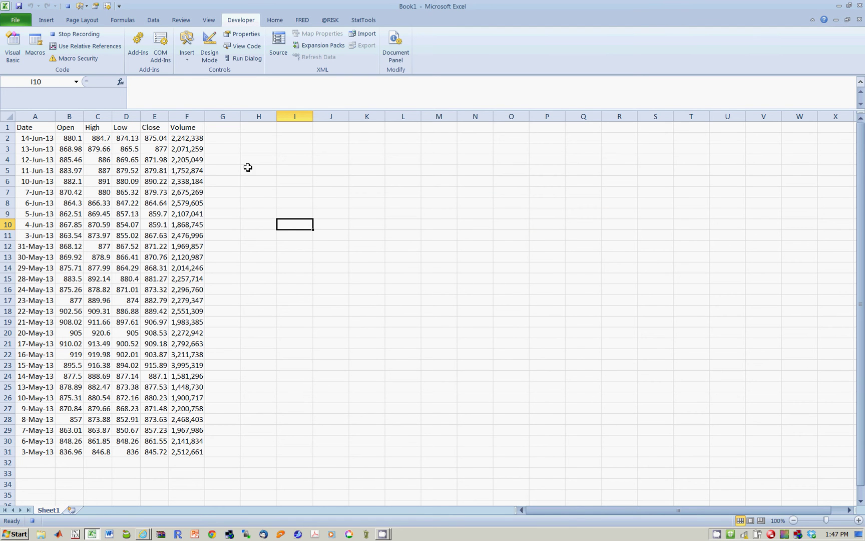
- Start a new web query and load the Google Finance page
left_click(154, 20)
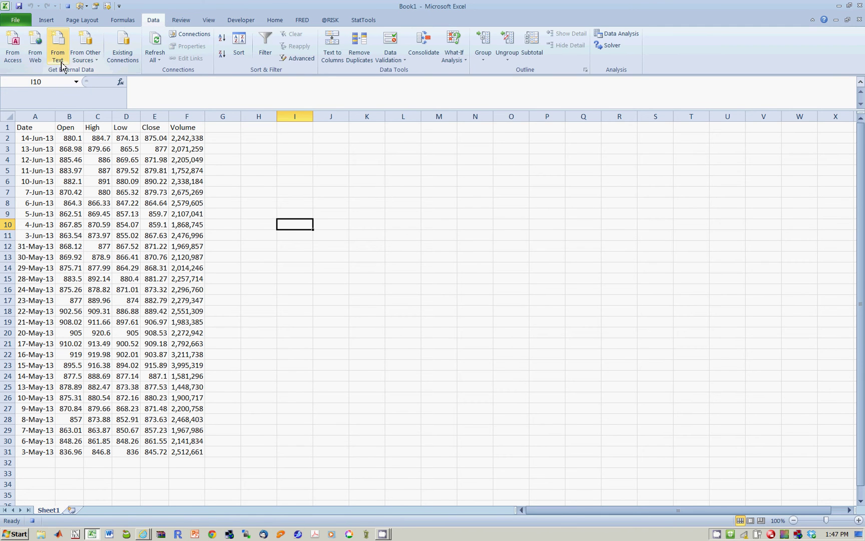
left_click(43, 62)
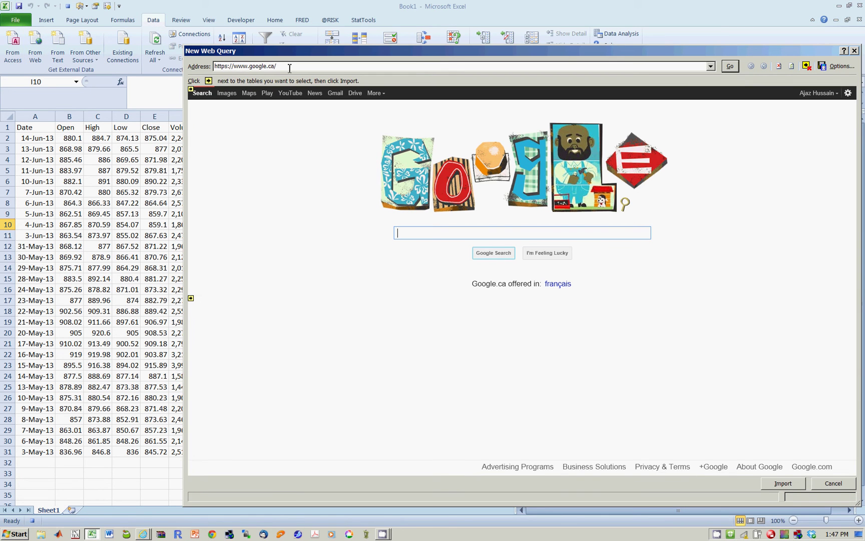
key("Caps_Lock")
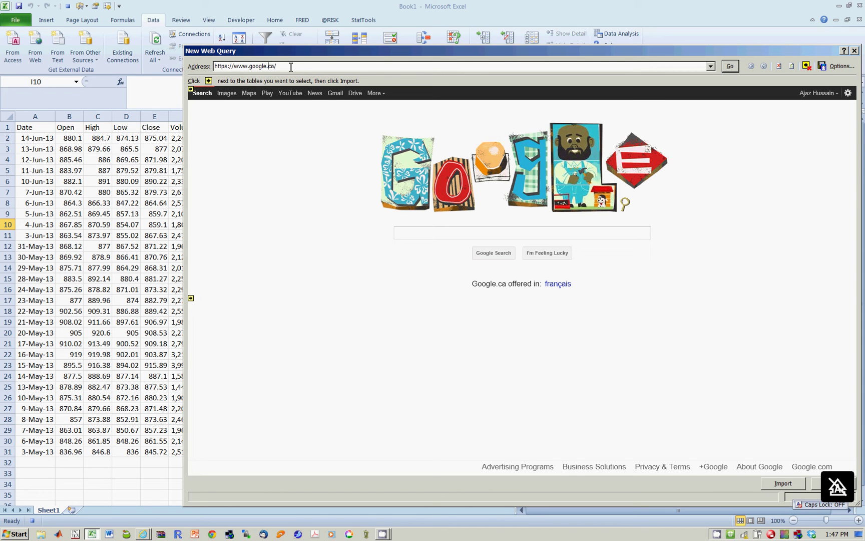
triple_click(291, 66)
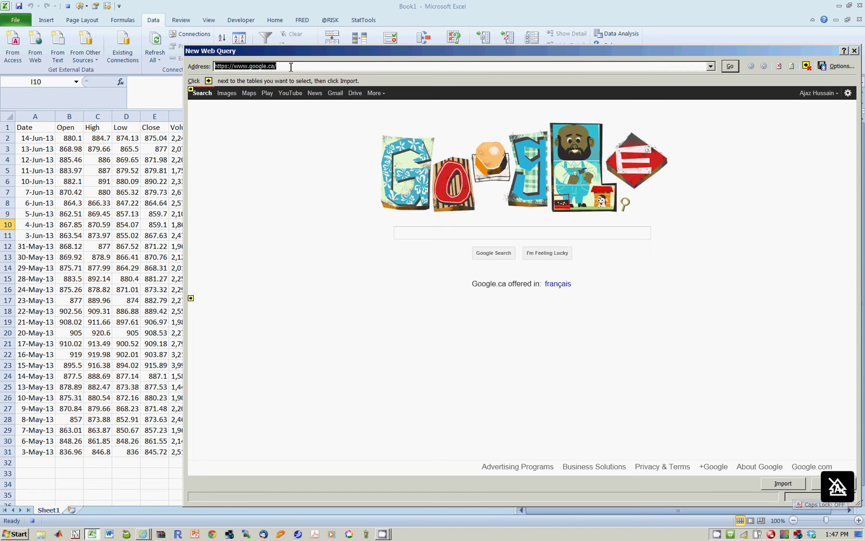
type("finance.google.com")
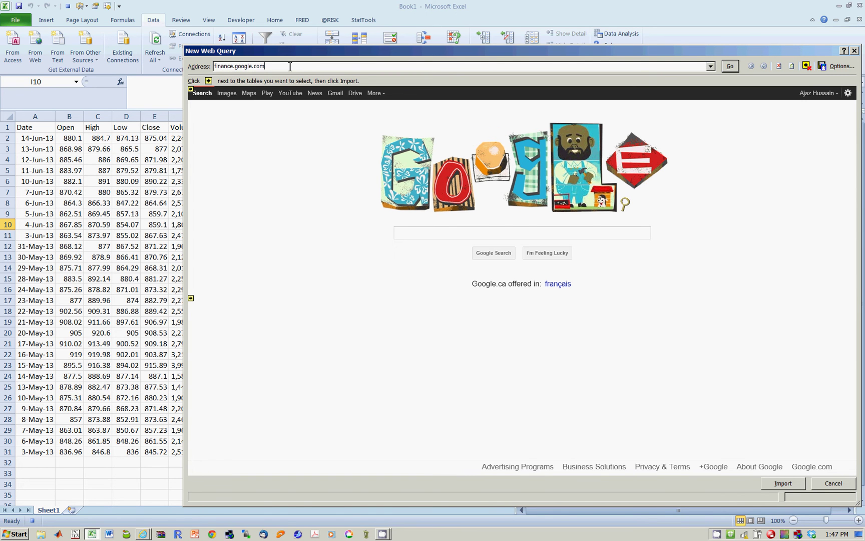
key("Return")
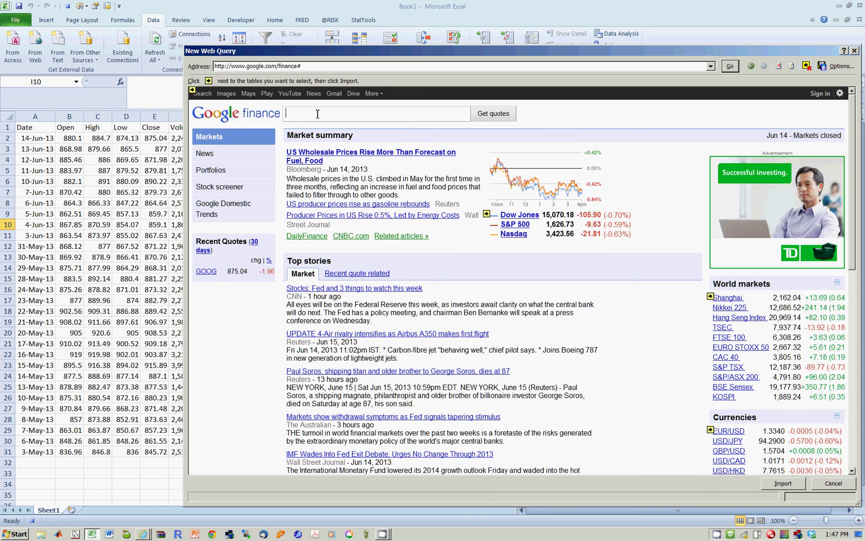
- Look up google, open GOOG historical prices, and import the Daily prices table
type("google")
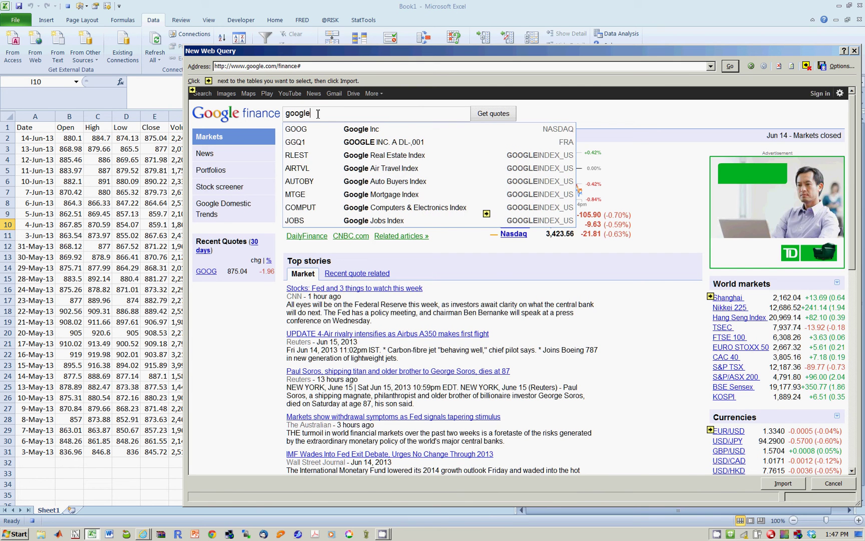
key("Return")
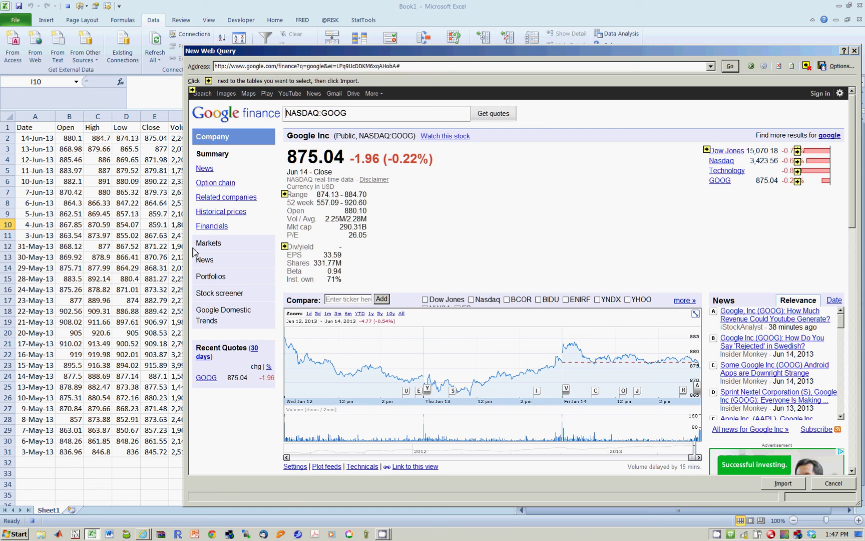
left_click(220, 213)
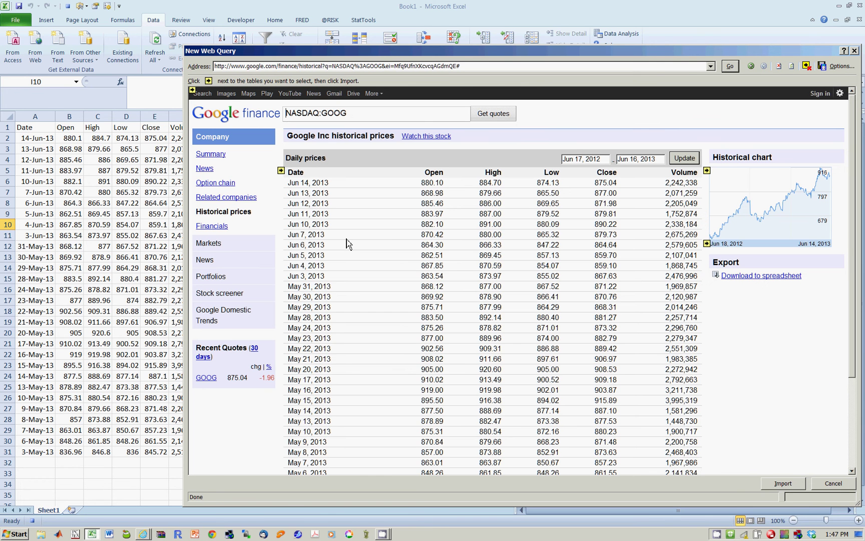
left_click(281, 170)
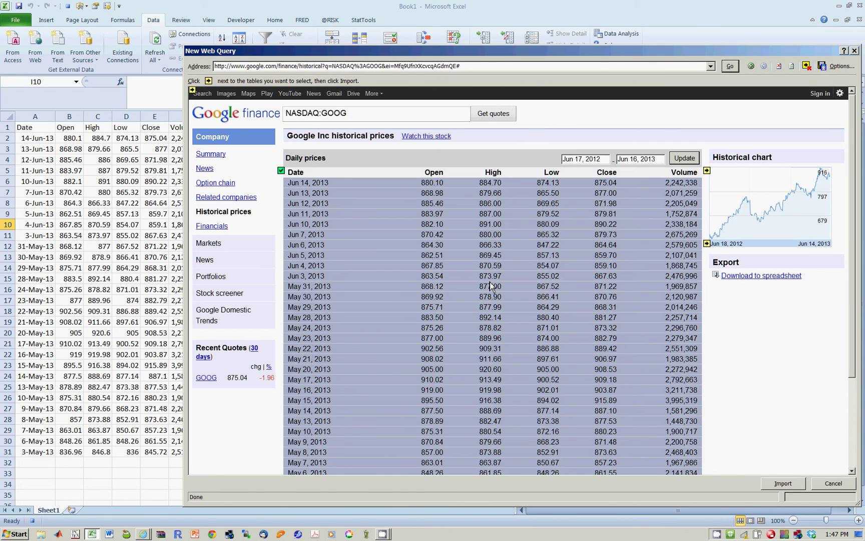
left_click(782, 483)
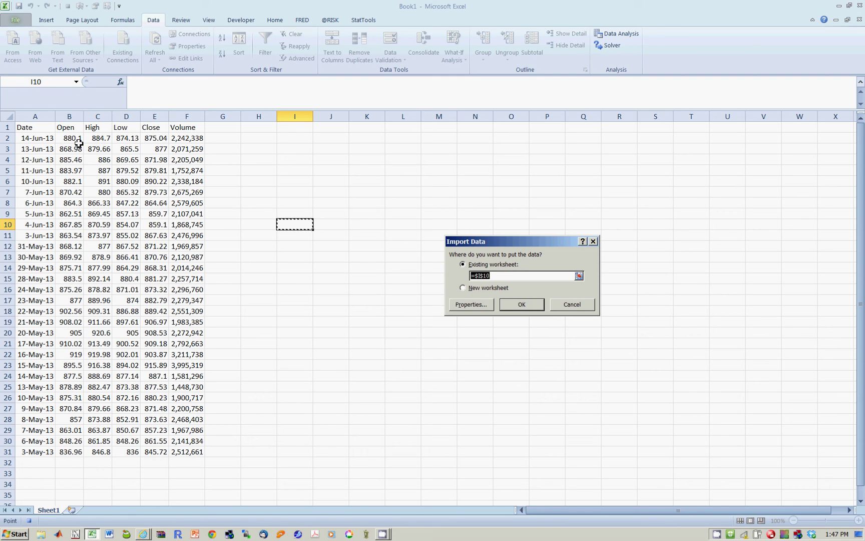
- After cells A1 and H1 are rejected as destinations, import the prices into a new worksheet
left_click(28, 127)
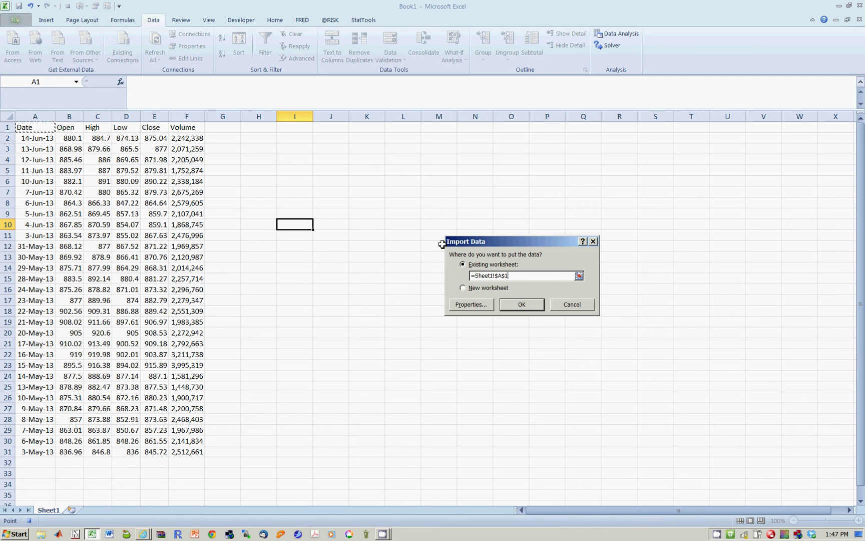
left_click(519, 306)
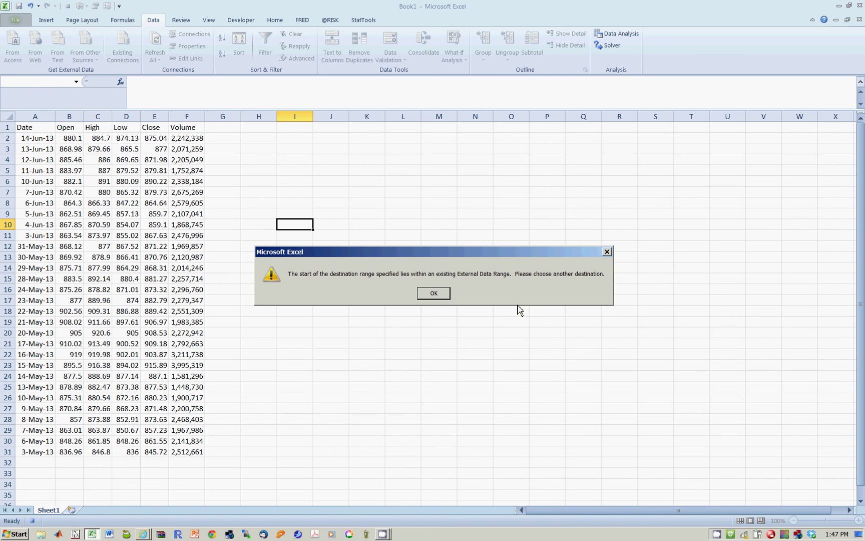
left_click(434, 293)
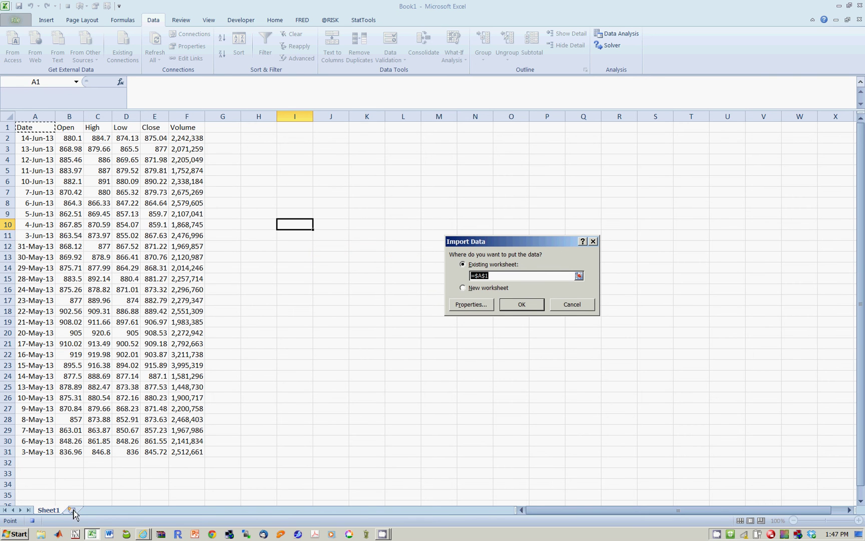
left_click(263, 130)
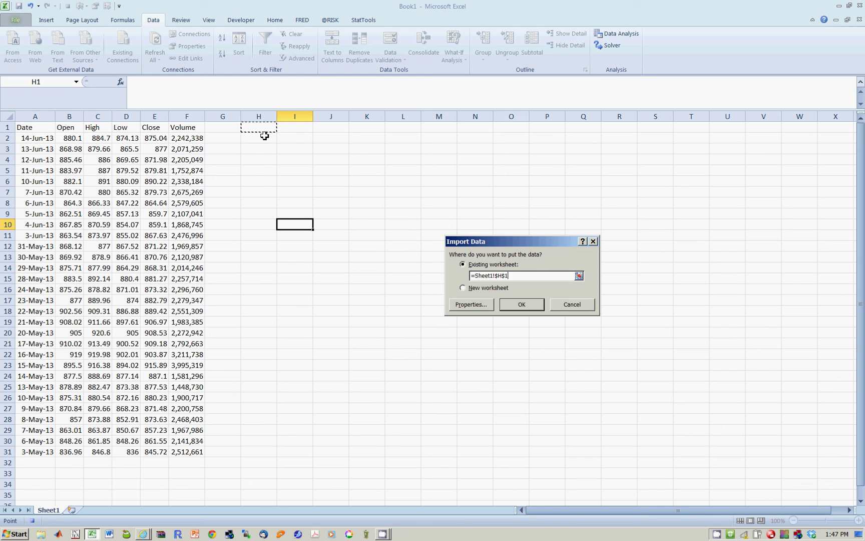
left_click(461, 288)
left_click(514, 305)
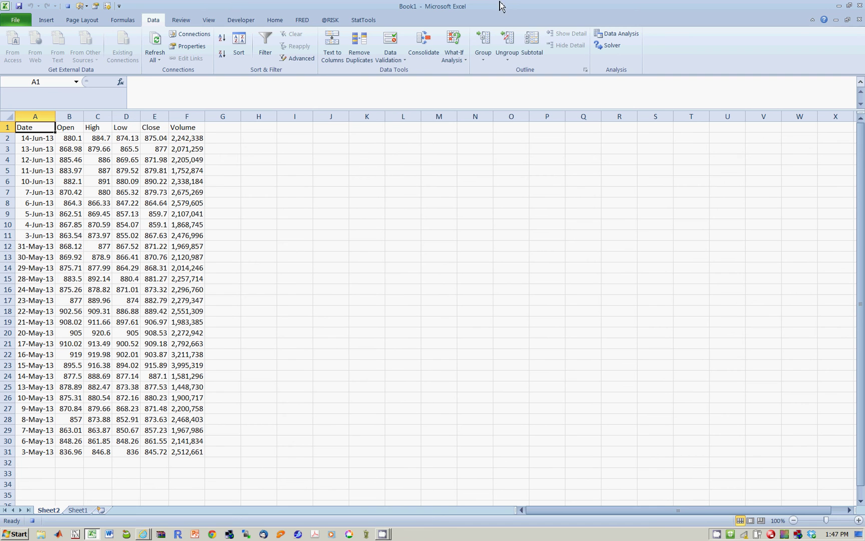
- Stop recording, then run Myfirstmacro to produce Sheet3 with the same GOOG prices
left_click(240, 20)
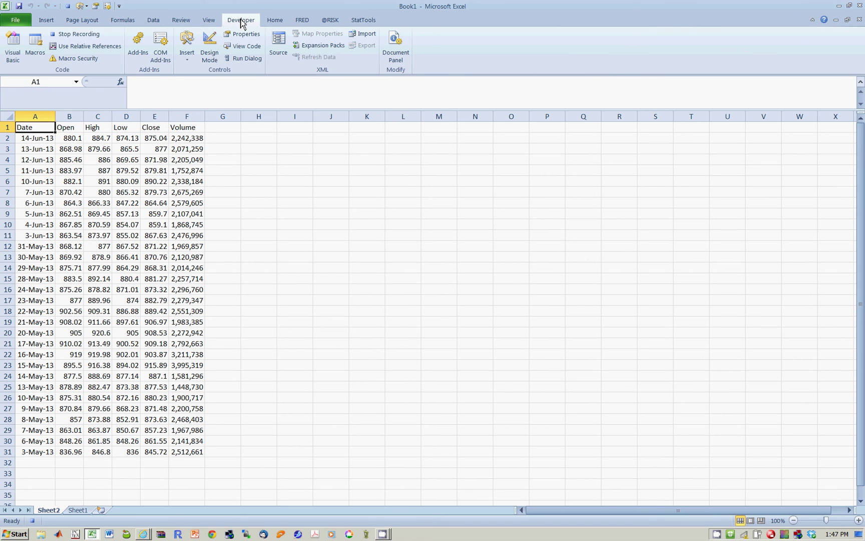
left_click(69, 35)
left_click(294, 373)
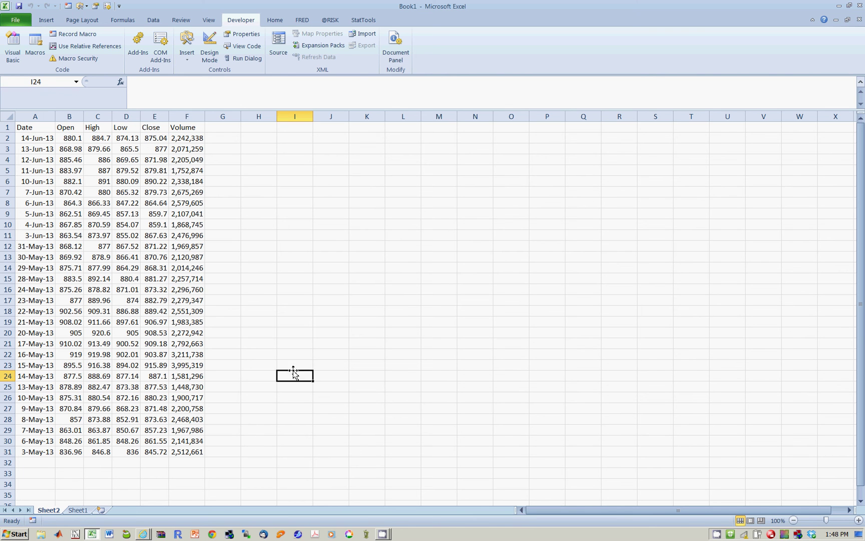
left_click(324, 239)
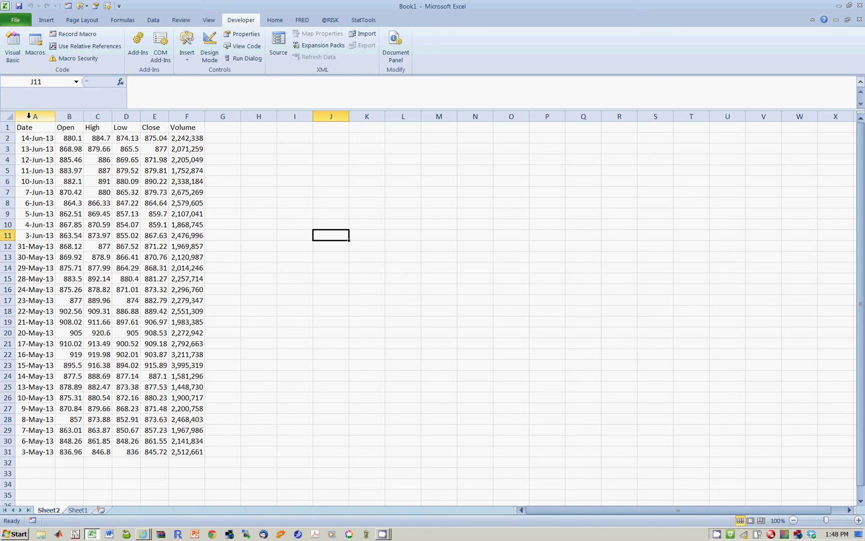
left_click(35, 56)
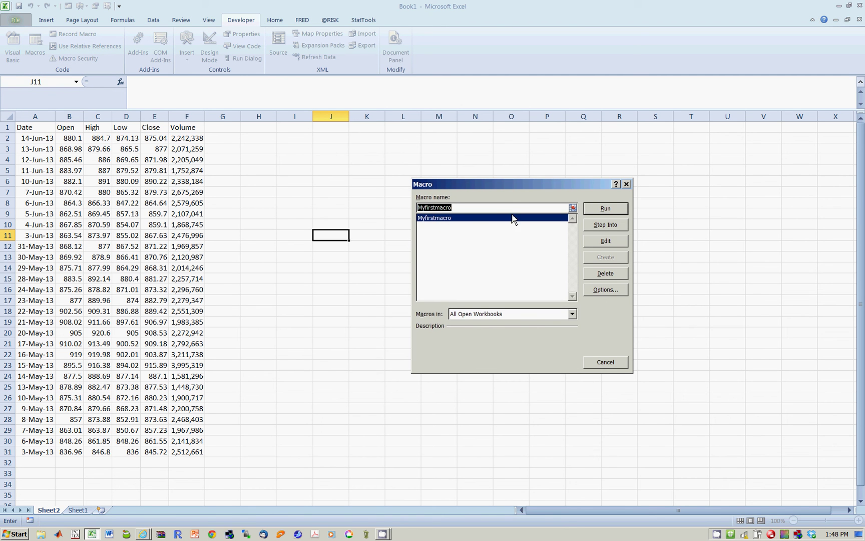
left_click(601, 215)
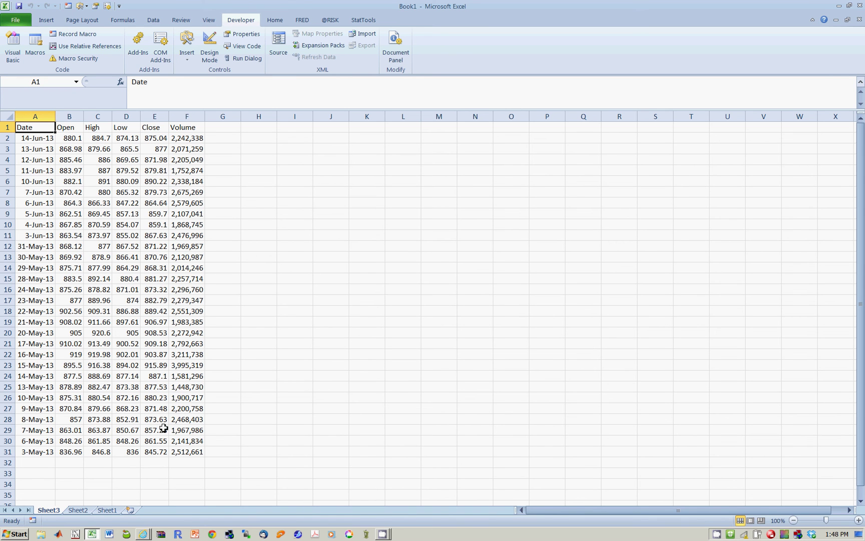
- Add Sheet4 and draw a form button over B2:D4 assigned to Myfirstmacro
left_click(131, 509)
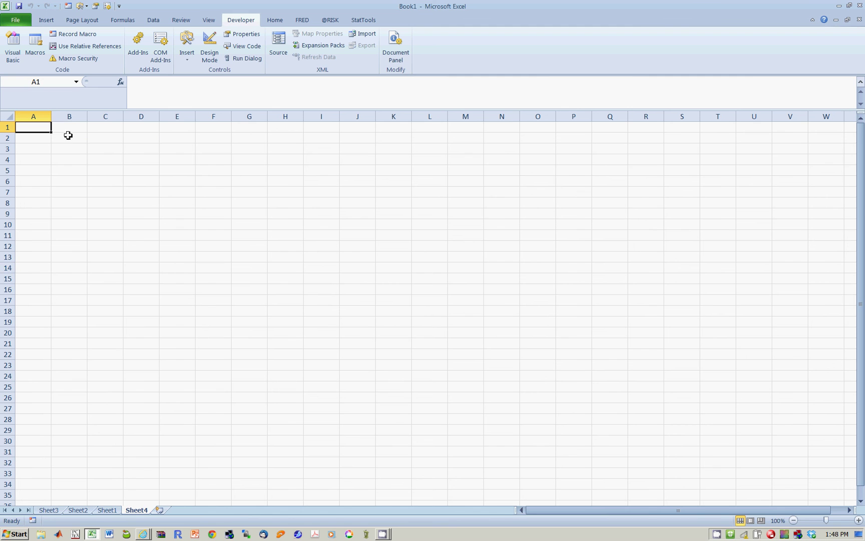
left_click(156, 269)
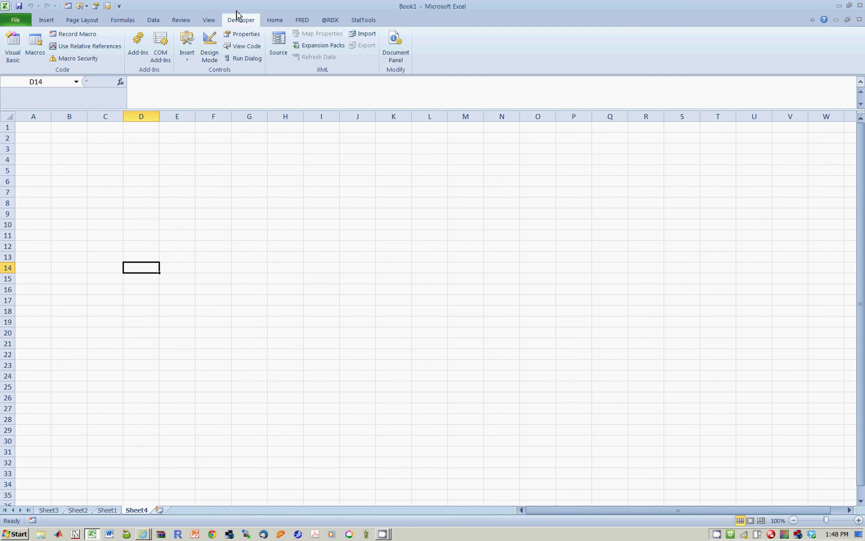
left_click(189, 56)
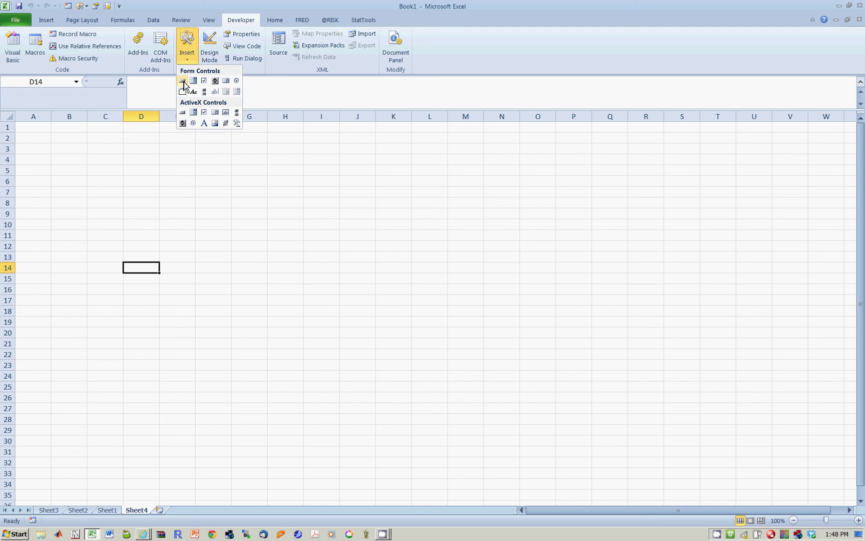
left_click(183, 81)
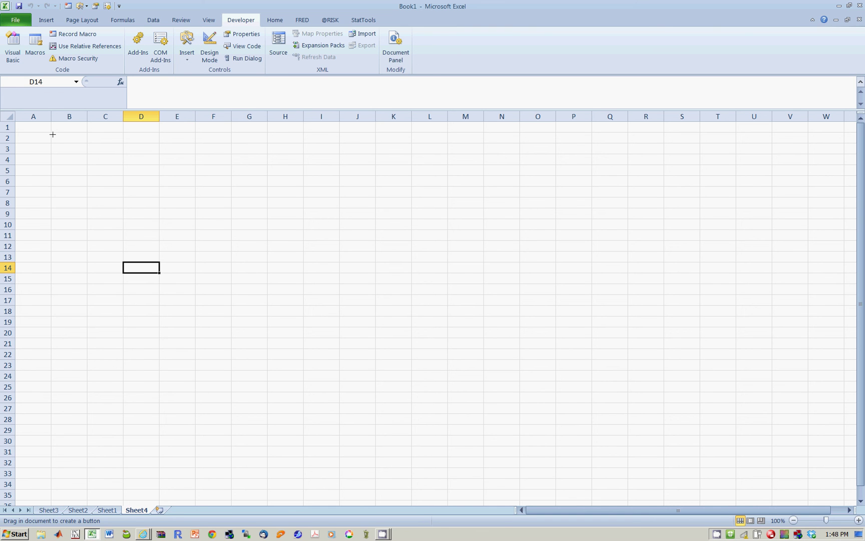
left_click_drag(53, 134, 161, 167)
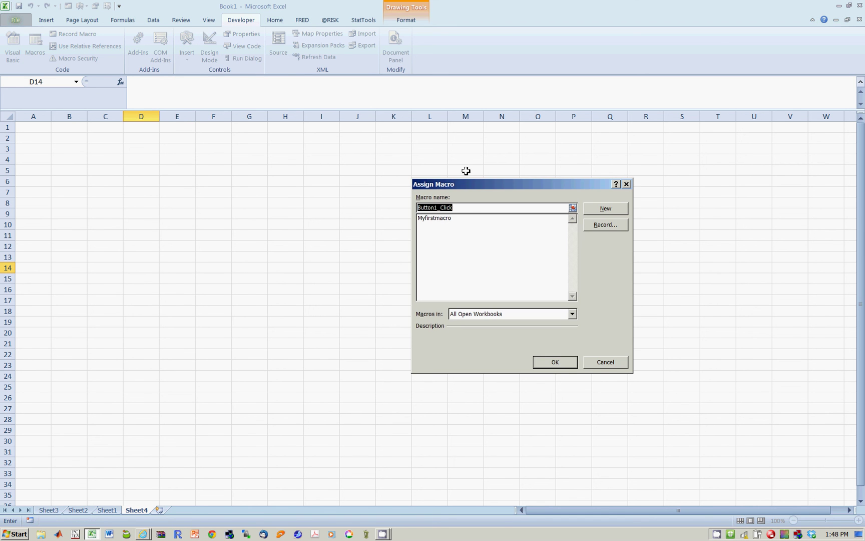
left_click(434, 219)
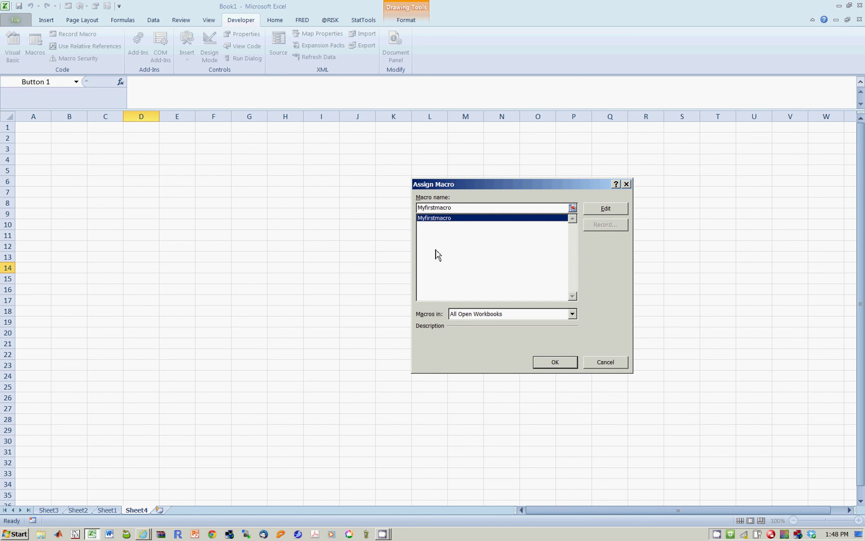
left_click(555, 362)
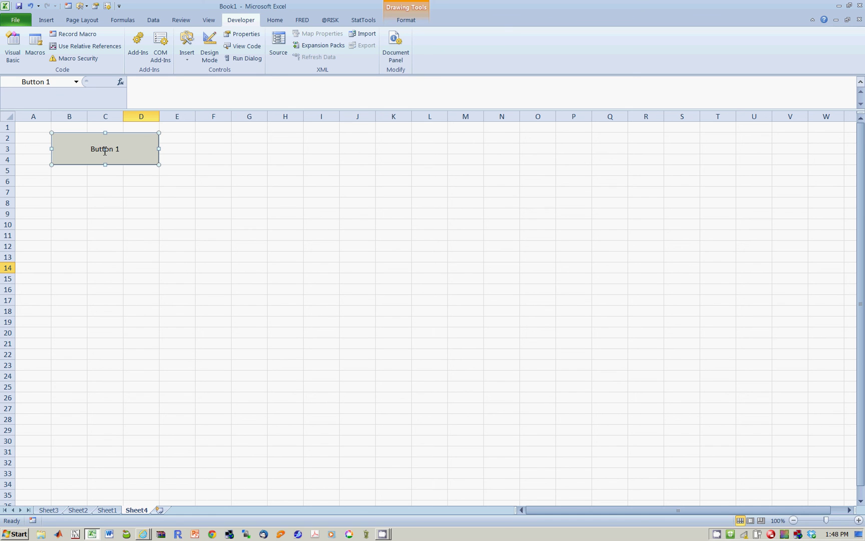
- Relabel the button 'Pull Google Data' and click it to run the macro
left_click(104, 150)
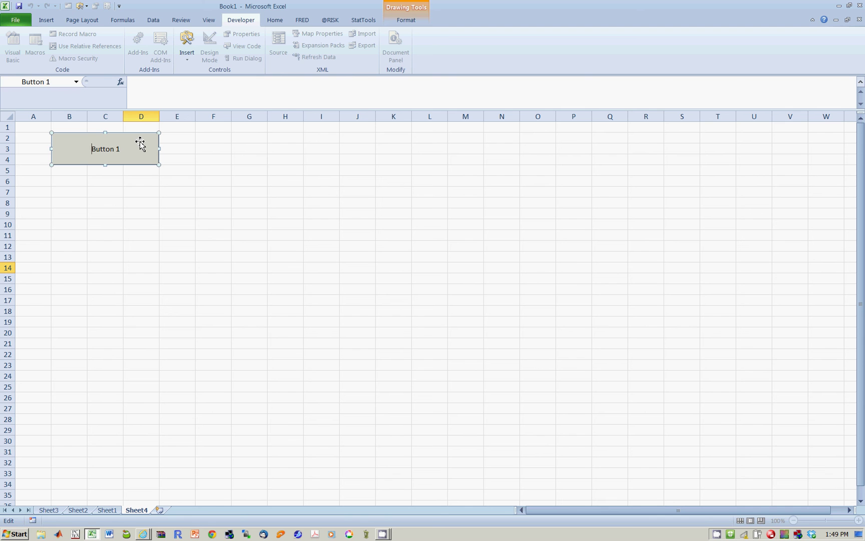
type("Pull Google Dad")
key("BackSpace")
type("ta")
key("Delete")
key("Delete")
key("Delete")
key("Delete")
key("Delete")
key("Delete")
key("Delete")
key("Delete")
left_click(286, 159)
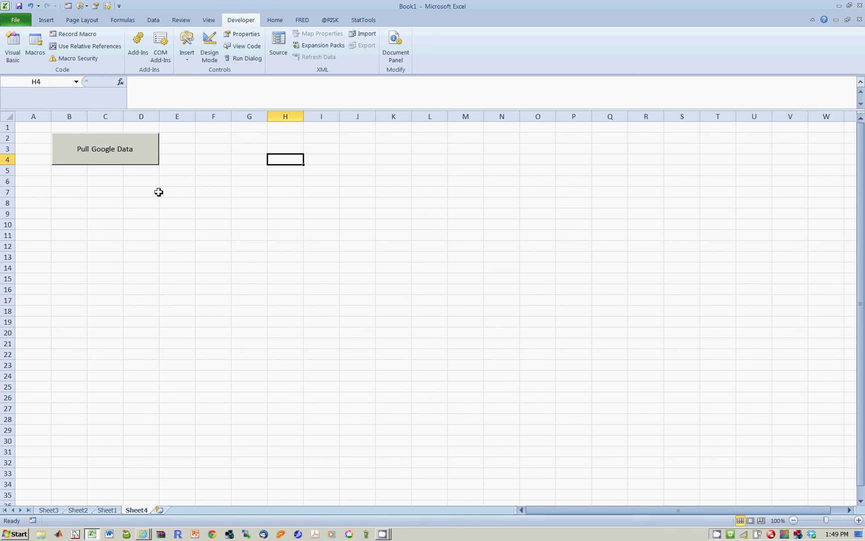
left_click(104, 160)
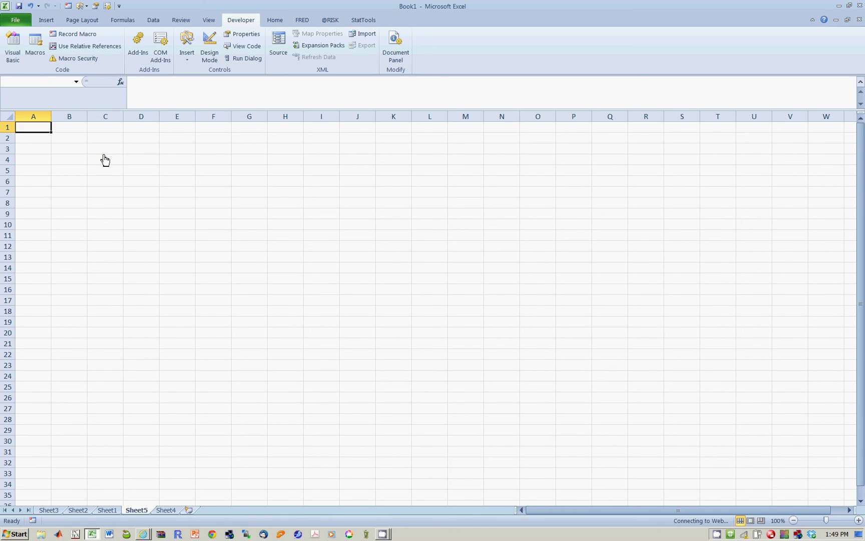